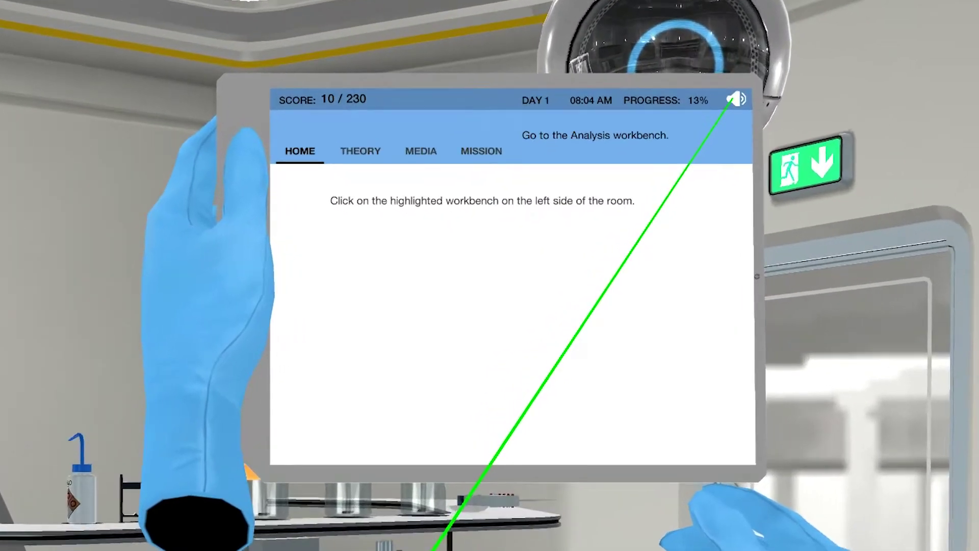
click(660, 152)
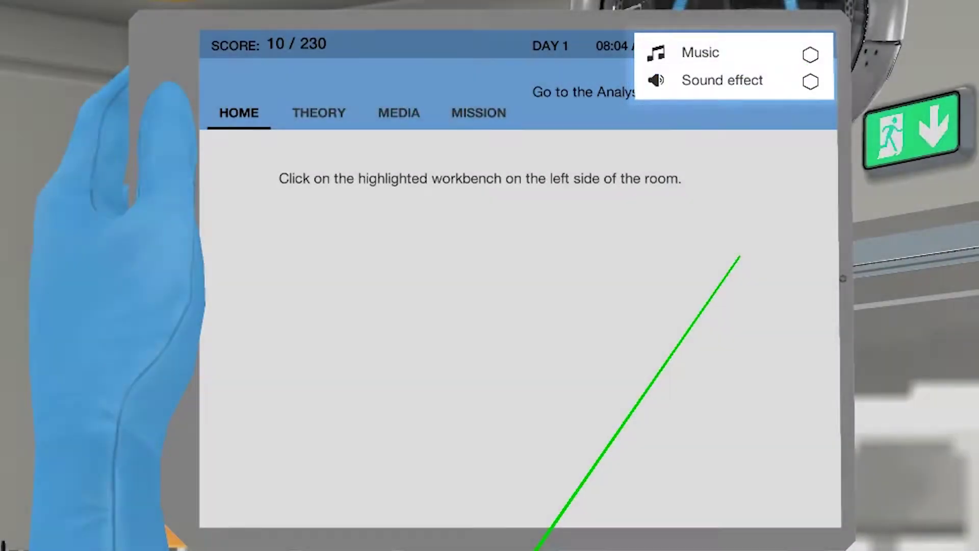
click(714, 337)
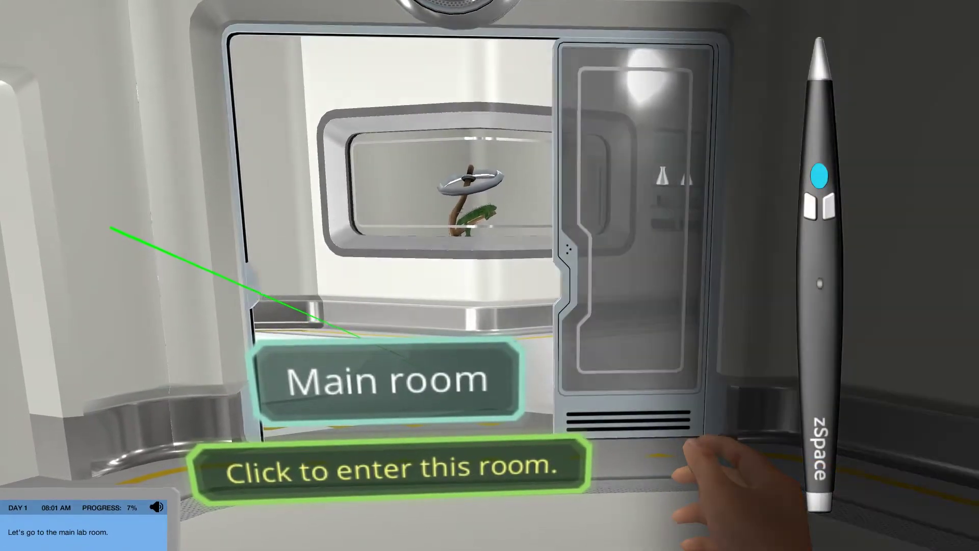
Enter the Main room so the LabPad shows the 'insoluble in water' quiz question.
click(360, 337)
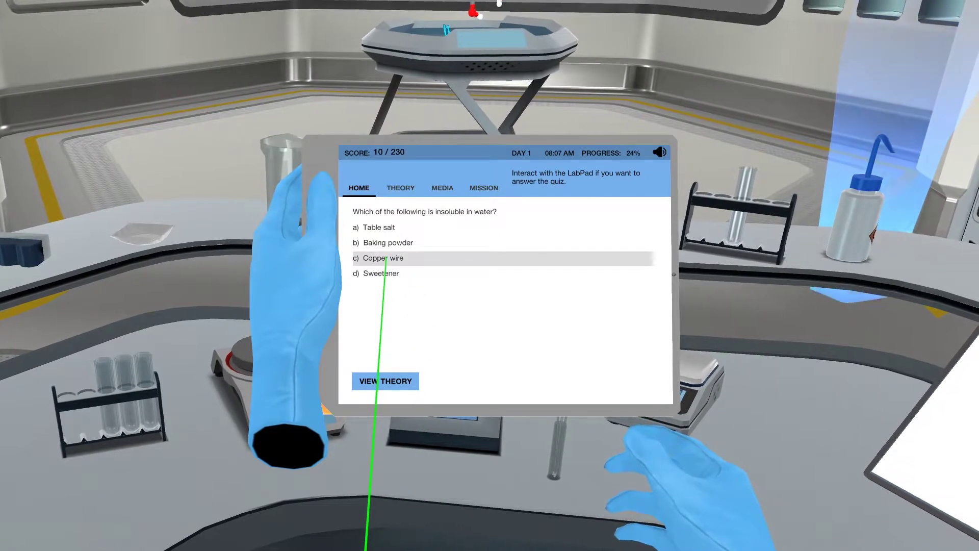
Answer 'Copper wire', read the Ionic Compounds theory, and bring up the LabPad image gallery.
click(382, 259)
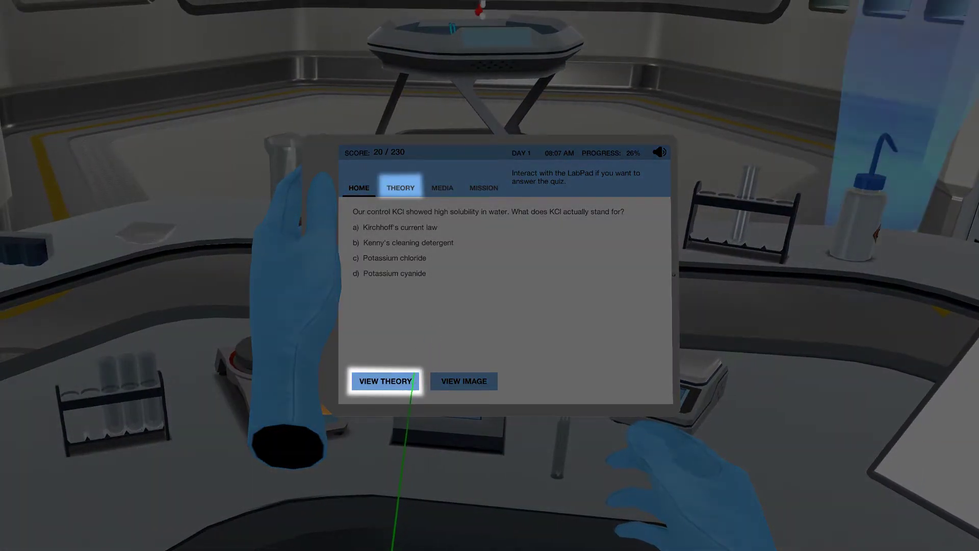
click(414, 380)
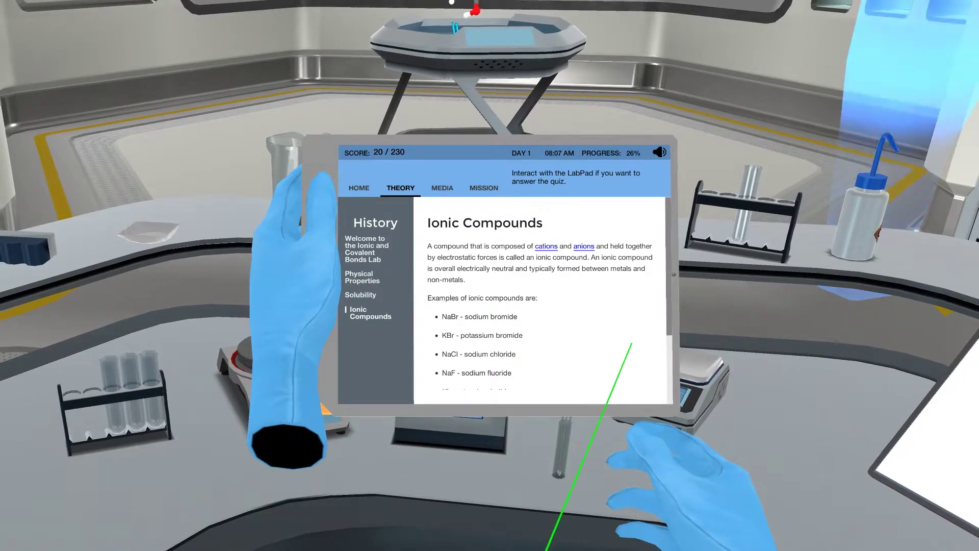
scroll(663, 306, down, 1)
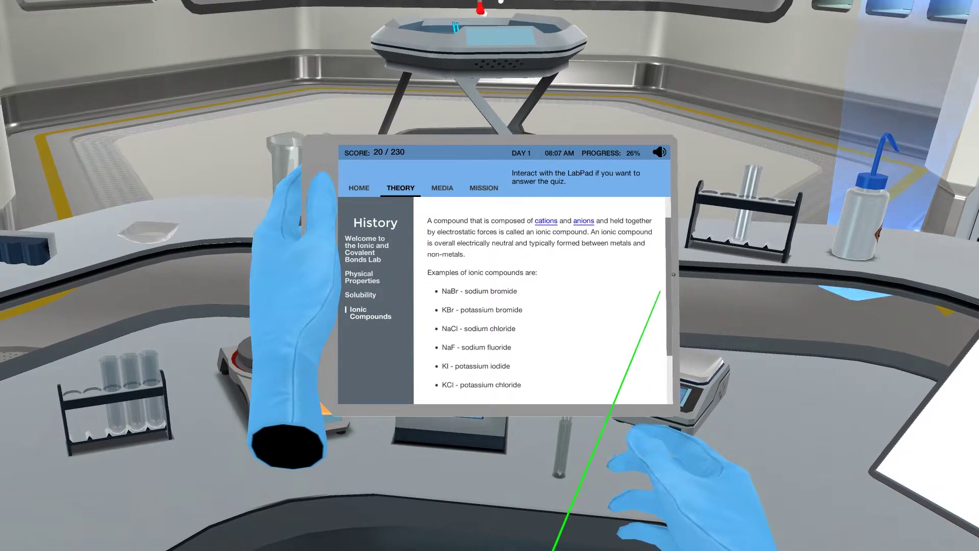
scroll(655, 268, down, 1)
click(441, 188)
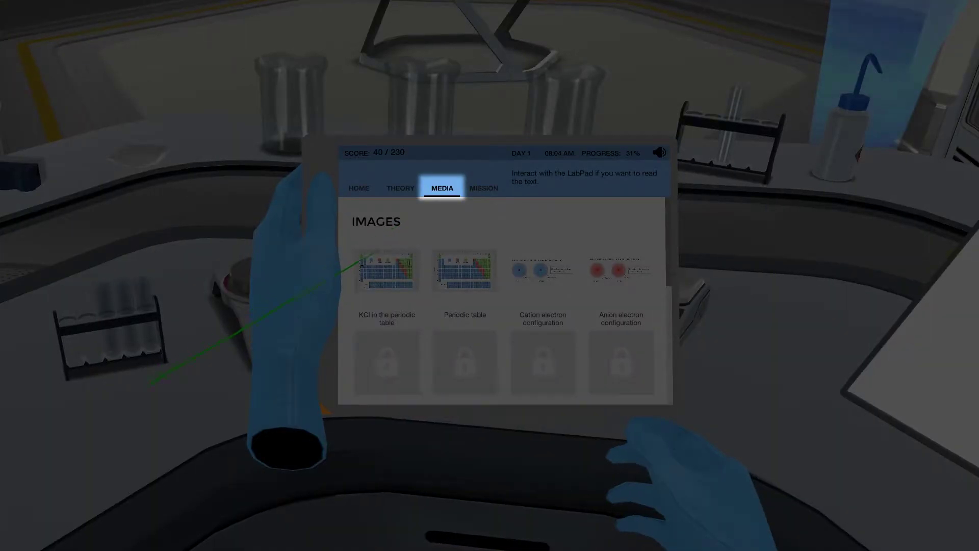
Enlarge the 'KCl in the periodic table' image, then go back to the gallery.
click(368, 270)
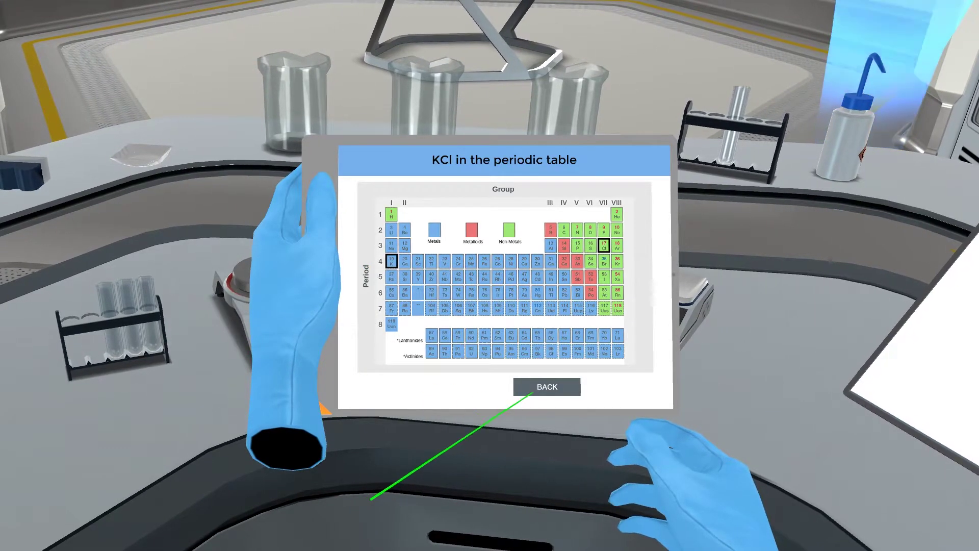
click(531, 390)
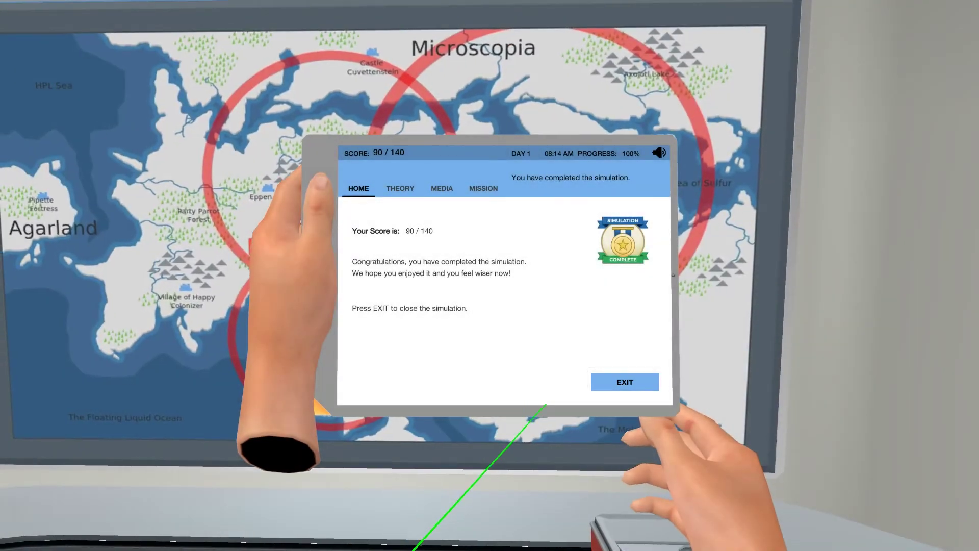
Exit the simulation from the completion screen showing a 90 / 140 score.
click(603, 382)
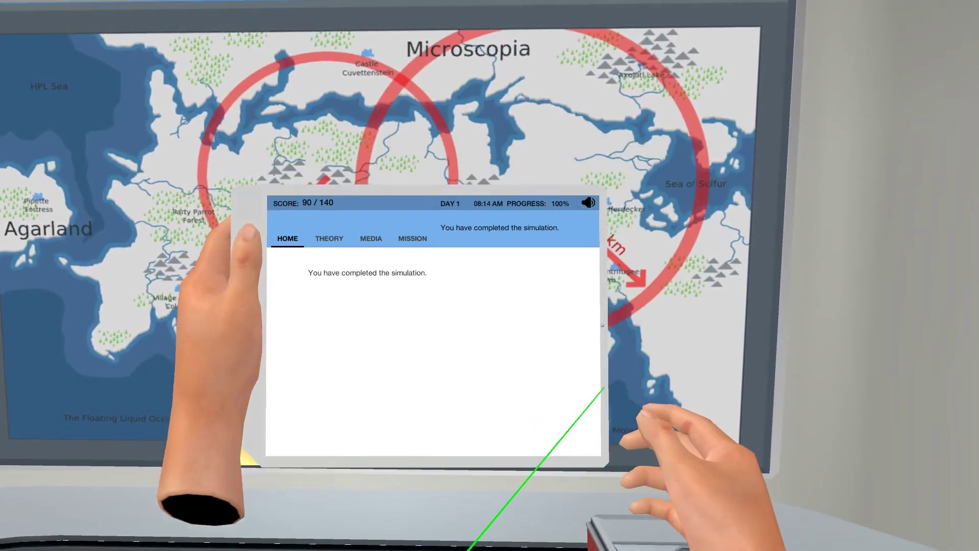